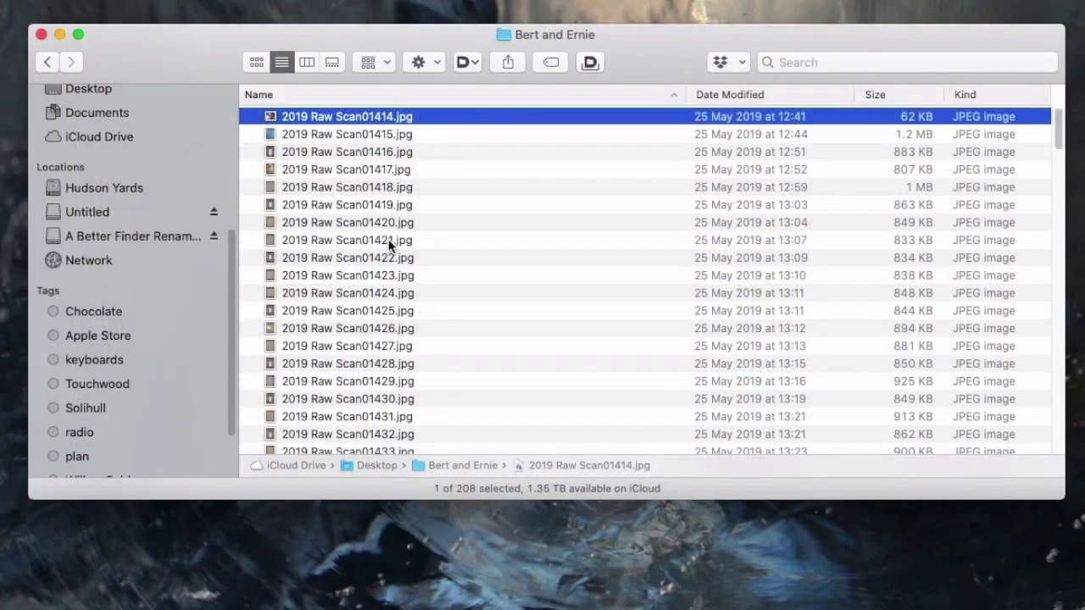
Tag 2019 Raw Scan01421.jpg and Scan01424.jpg with the Red tag
click(388, 239)
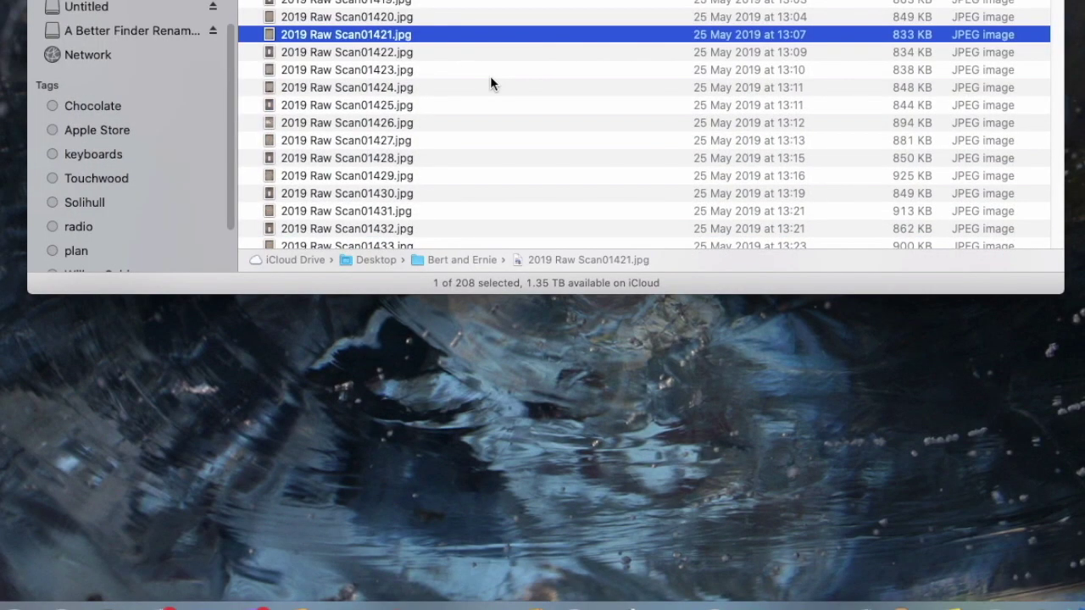
right_click(488, 38)
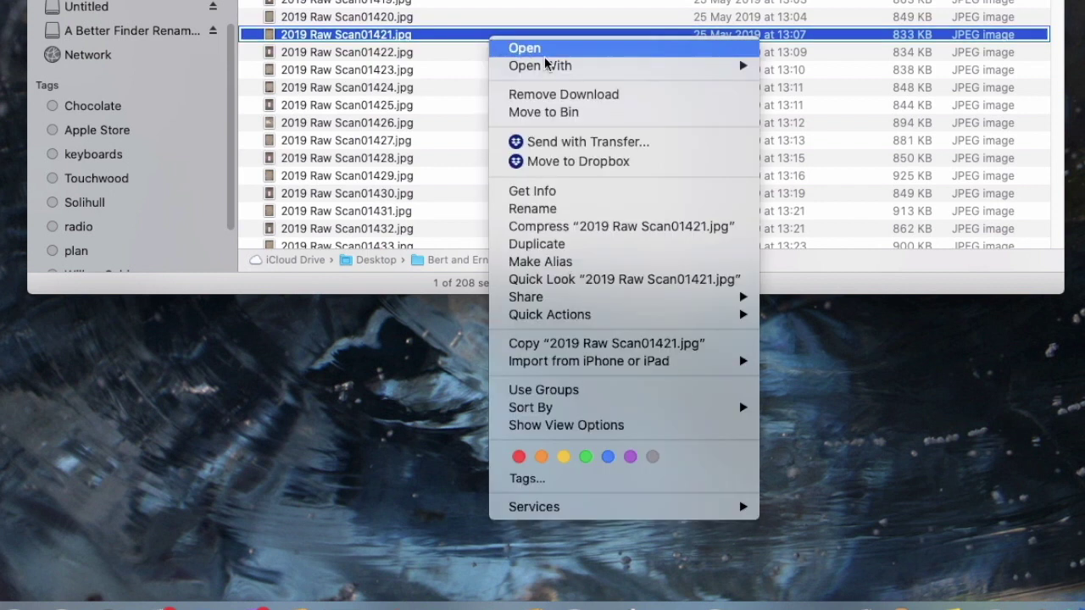
click(518, 456)
click(556, 157)
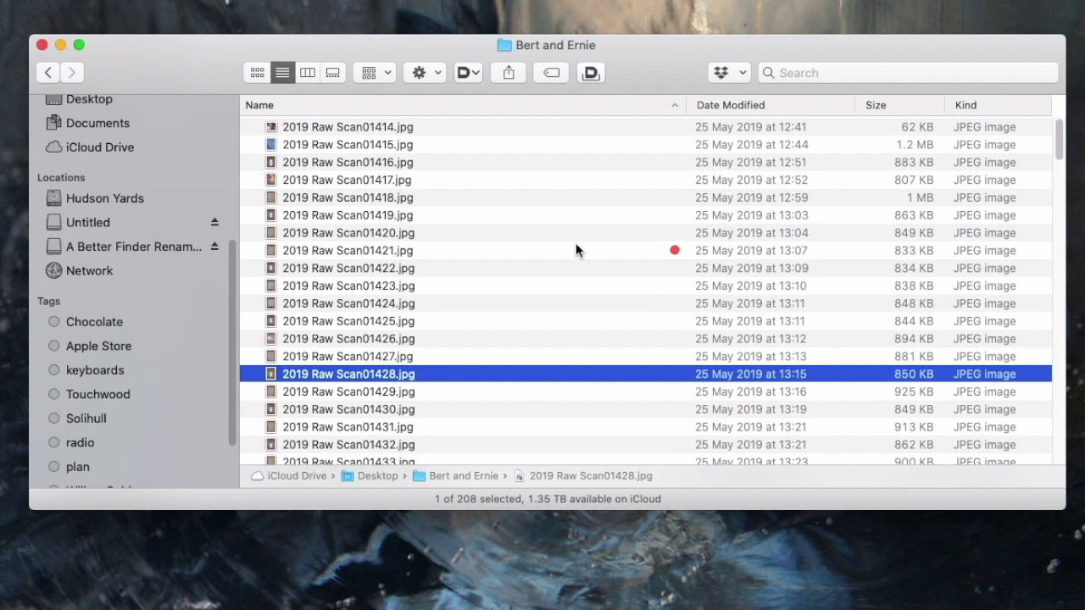
click(566, 305)
right_click(566, 303)
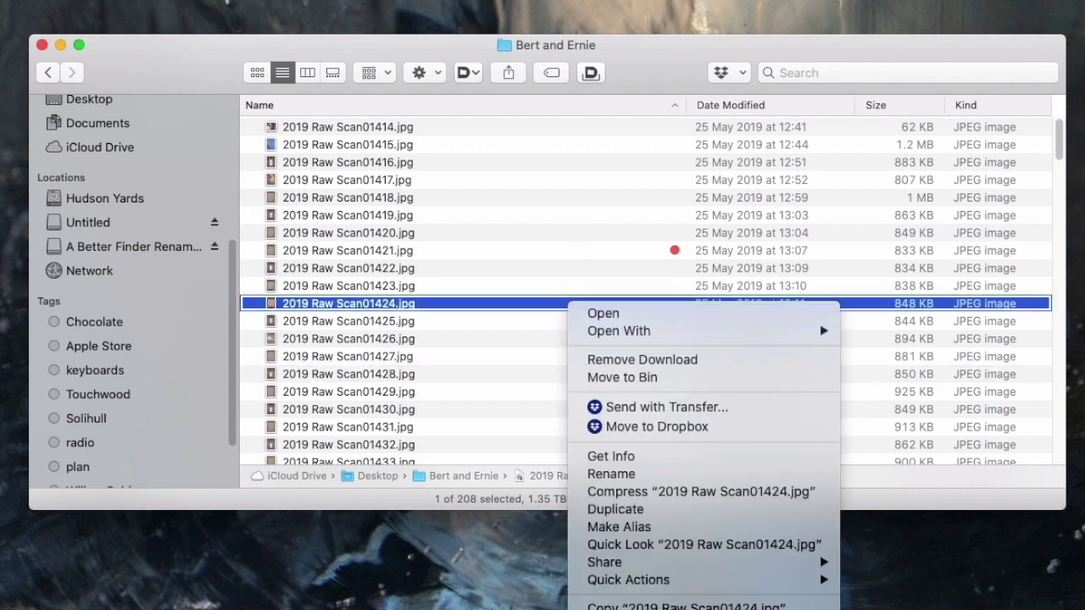
click(593, 609)
click(558, 377)
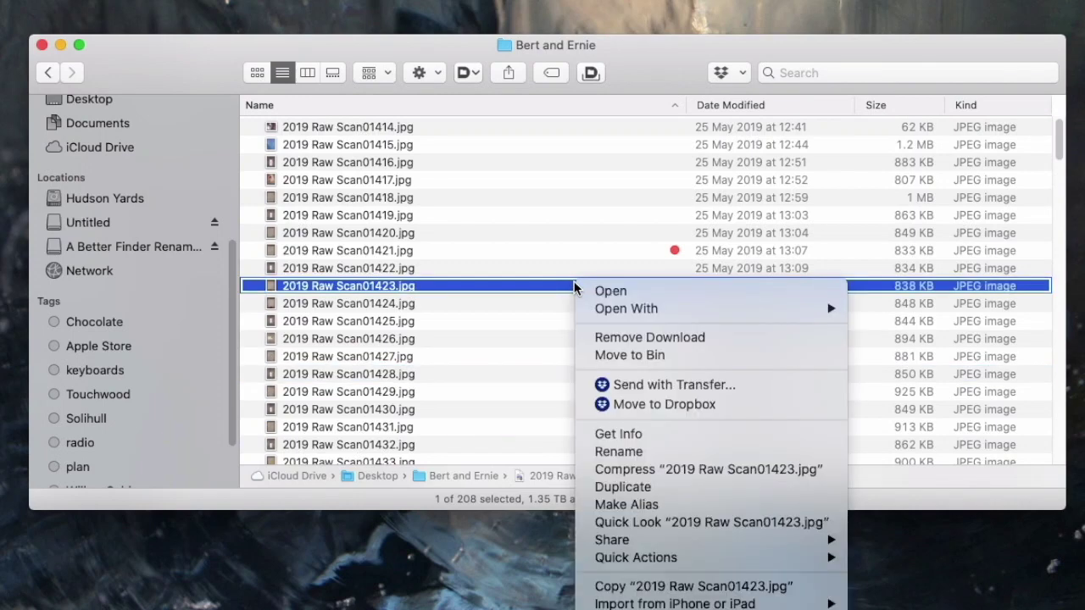
Tag Scan01423 with Purple, then reselect Scan01424
click(712, 490)
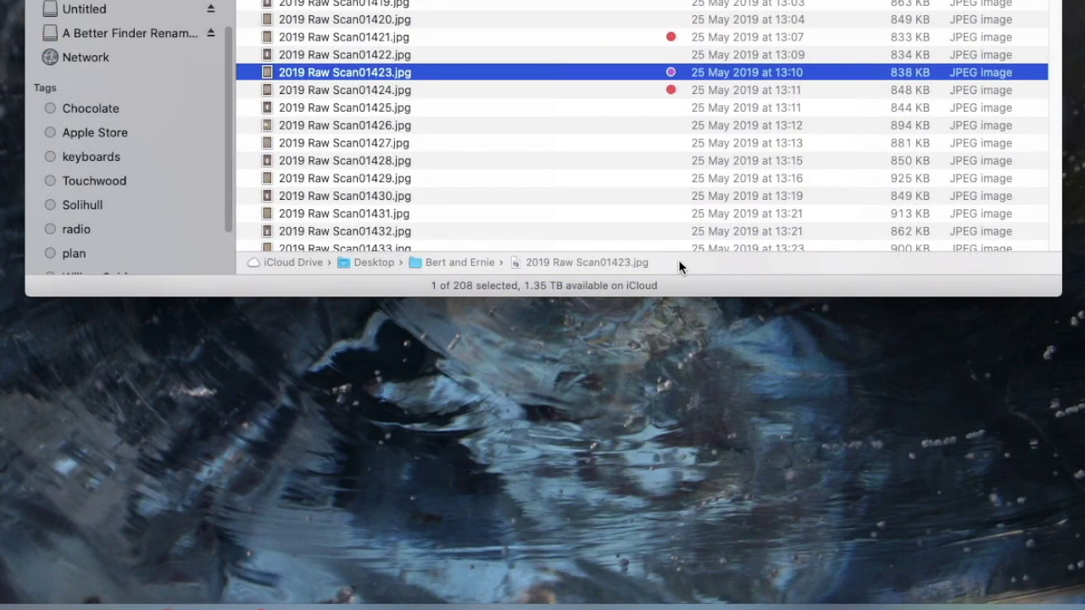
click(593, 214)
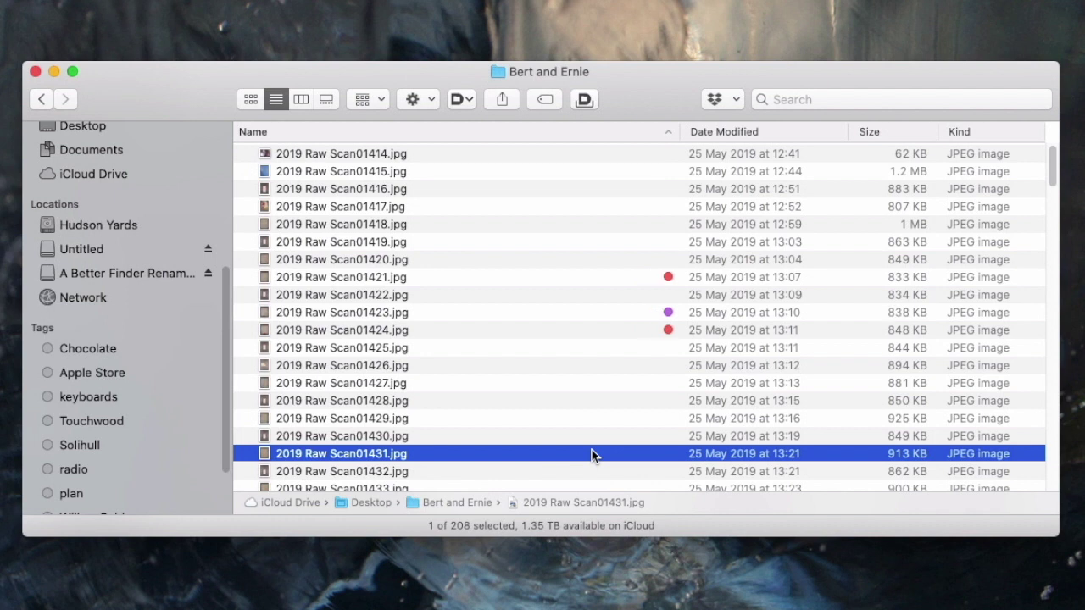
click(608, 337)
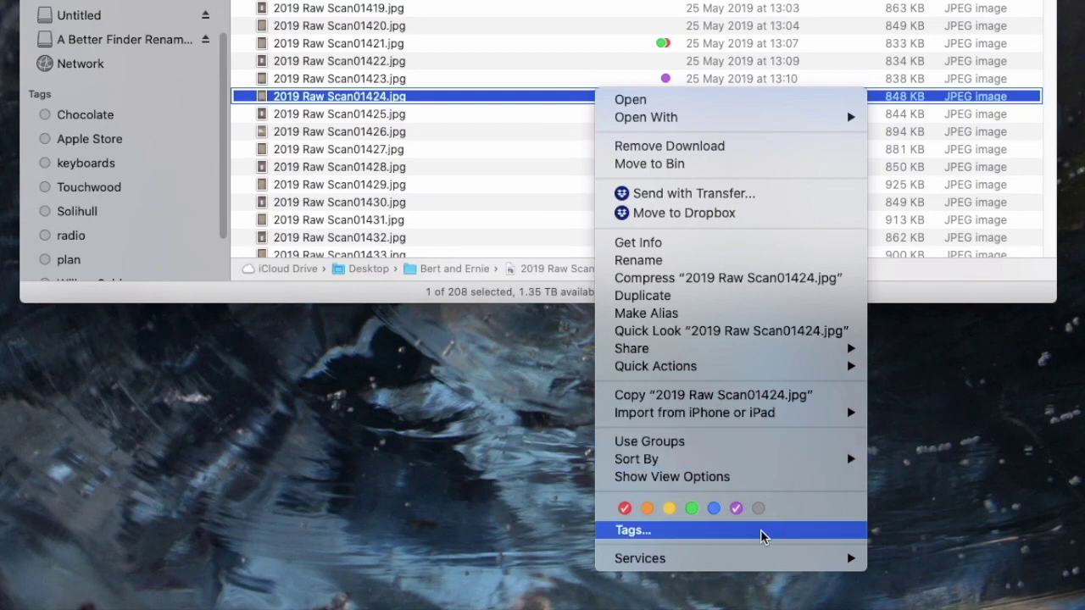
Add the Chocolate tag to Scan01424
click(665, 531)
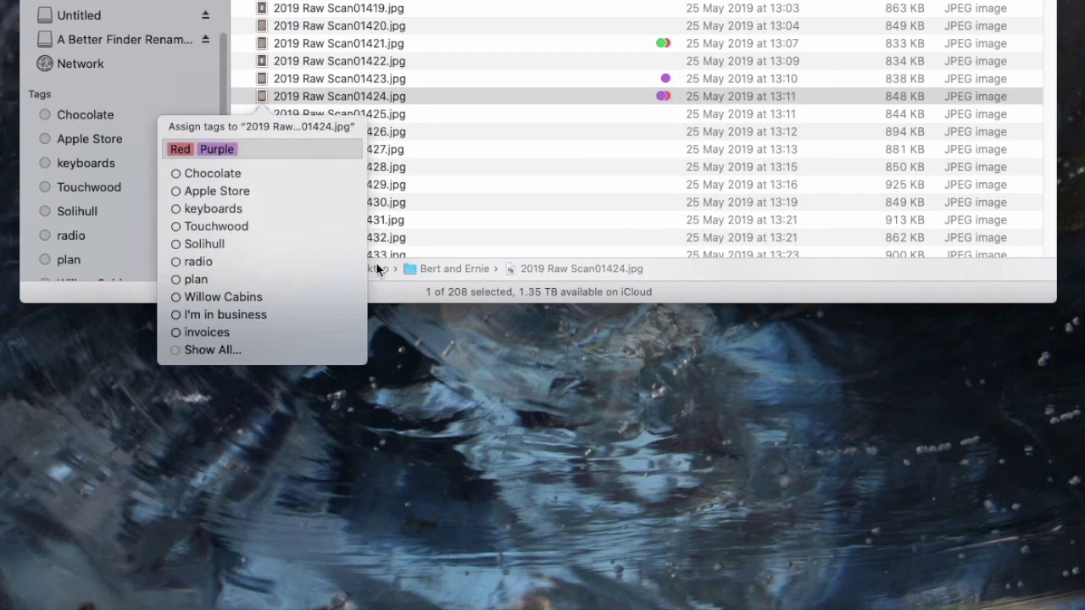
click(235, 173)
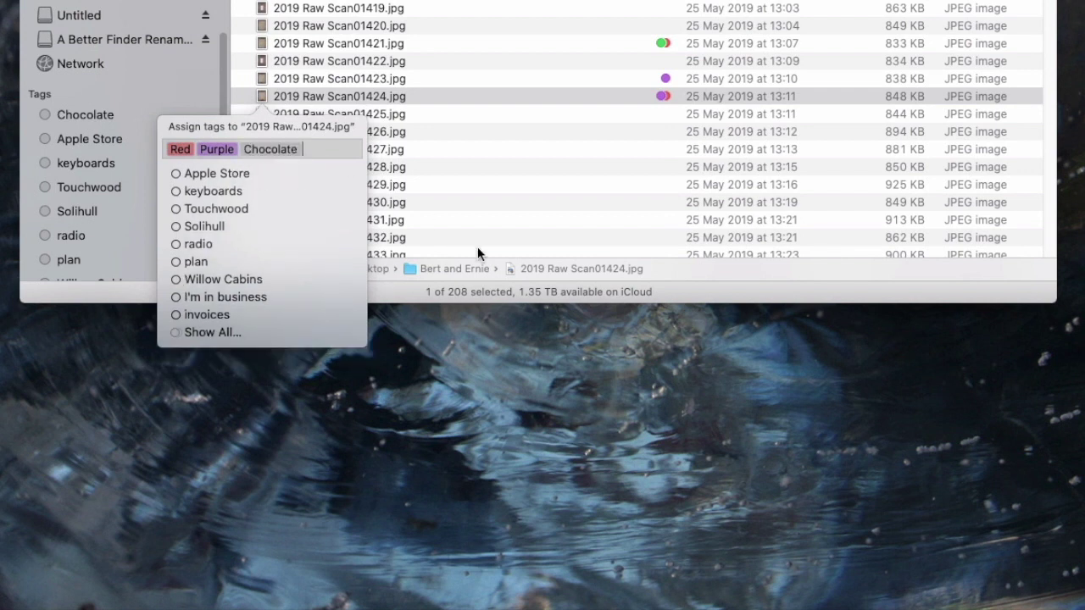
key(Return)
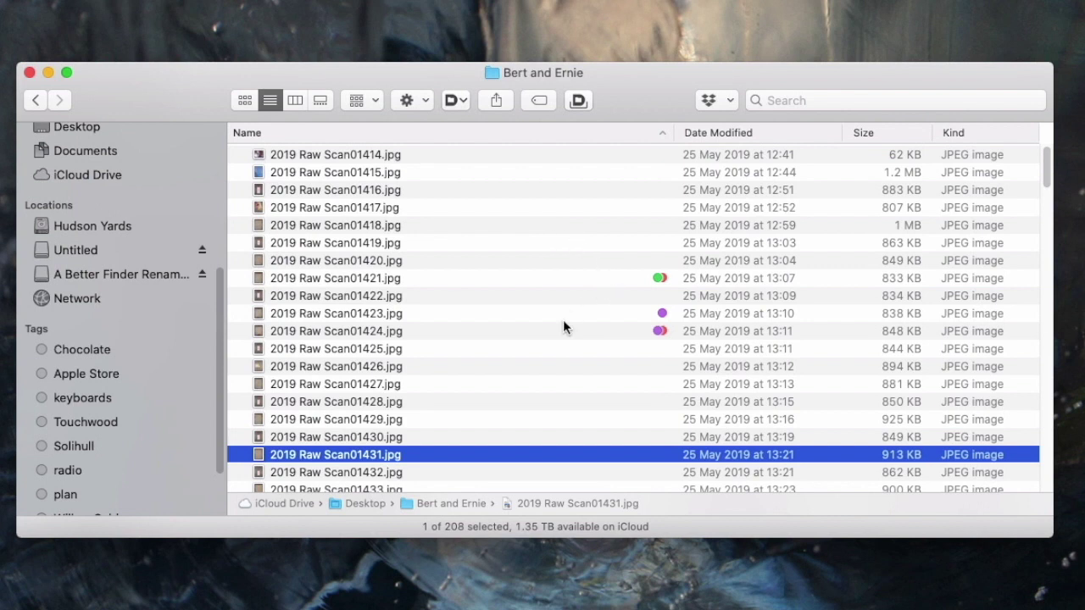
Add the Chocolate tag to 2019 Raw Scan01421.jpg
click(547, 278)
right_click(549, 277)
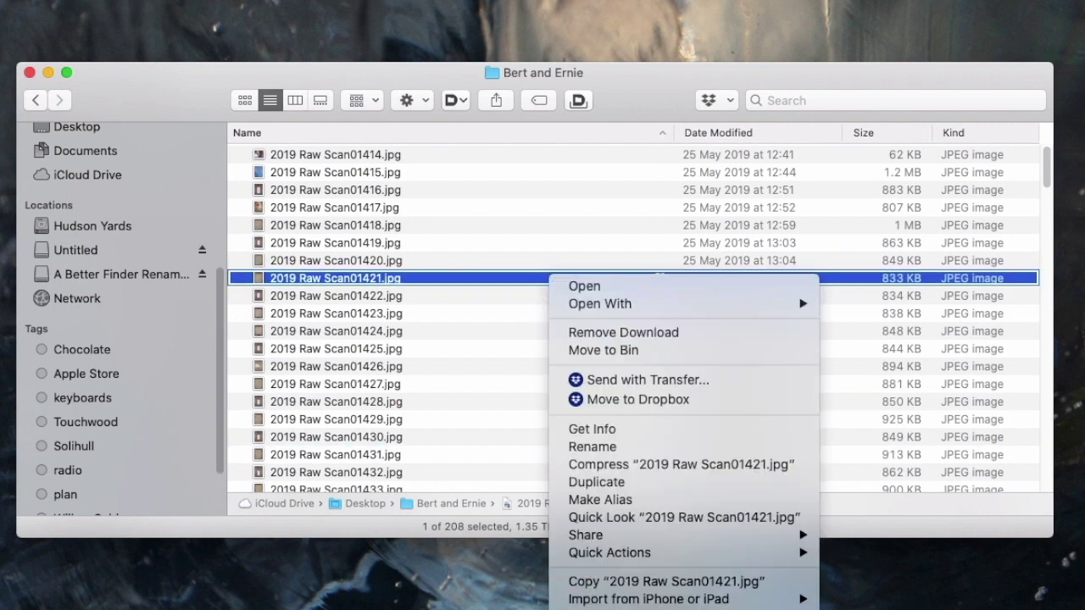
click(601, 608)
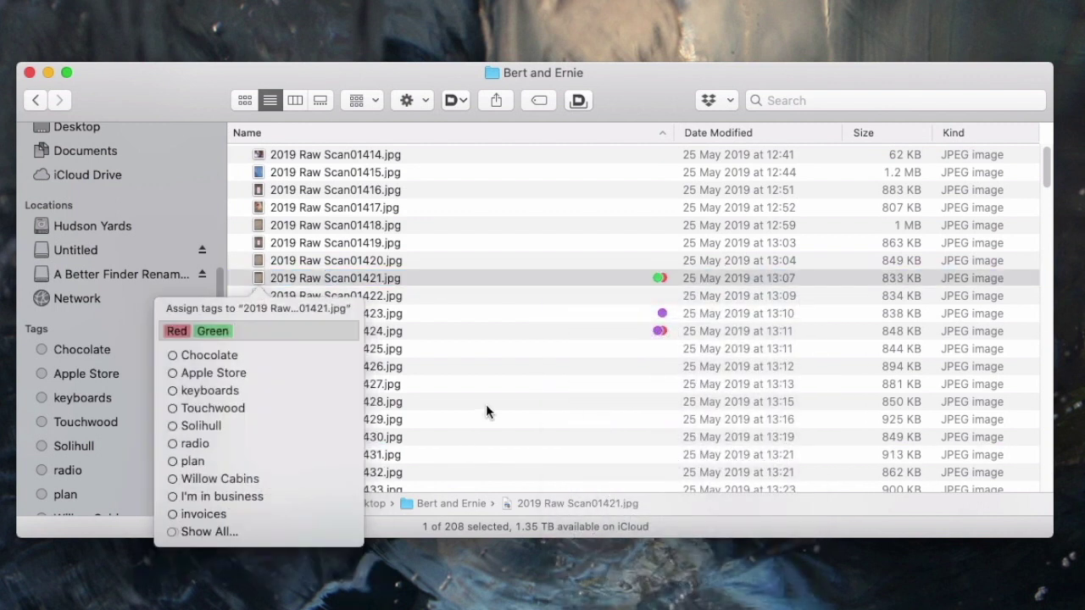
click(222, 357)
click(442, 377)
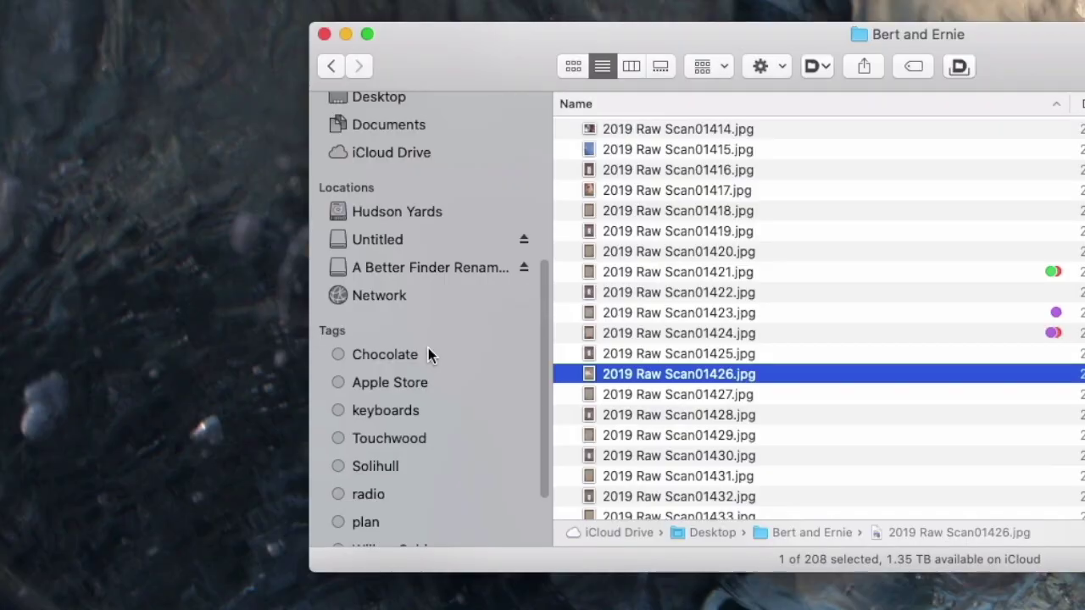
List the Chocolate-tagged files: Scan01421, Scan01424 and Scan01428
scroll(429, 356, up, 5)
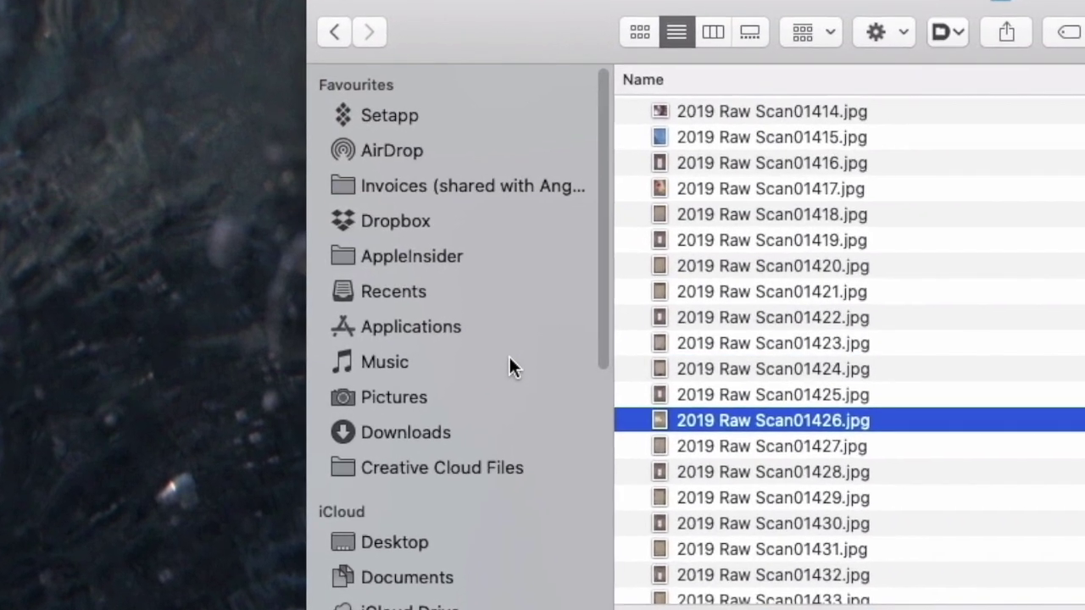
scroll(510, 359, down, 5)
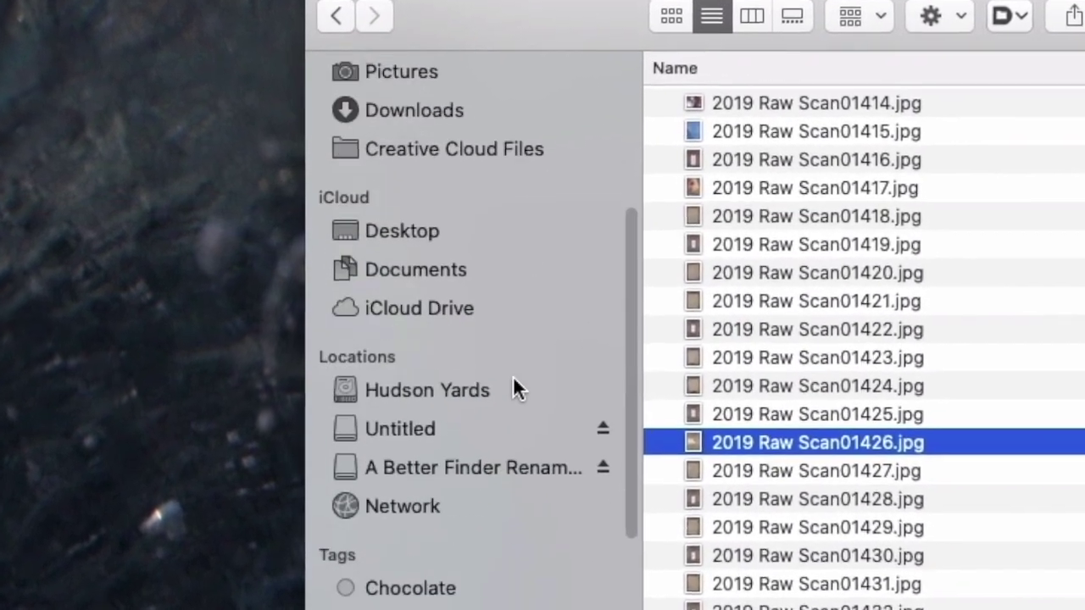
scroll(512, 377, down, 3)
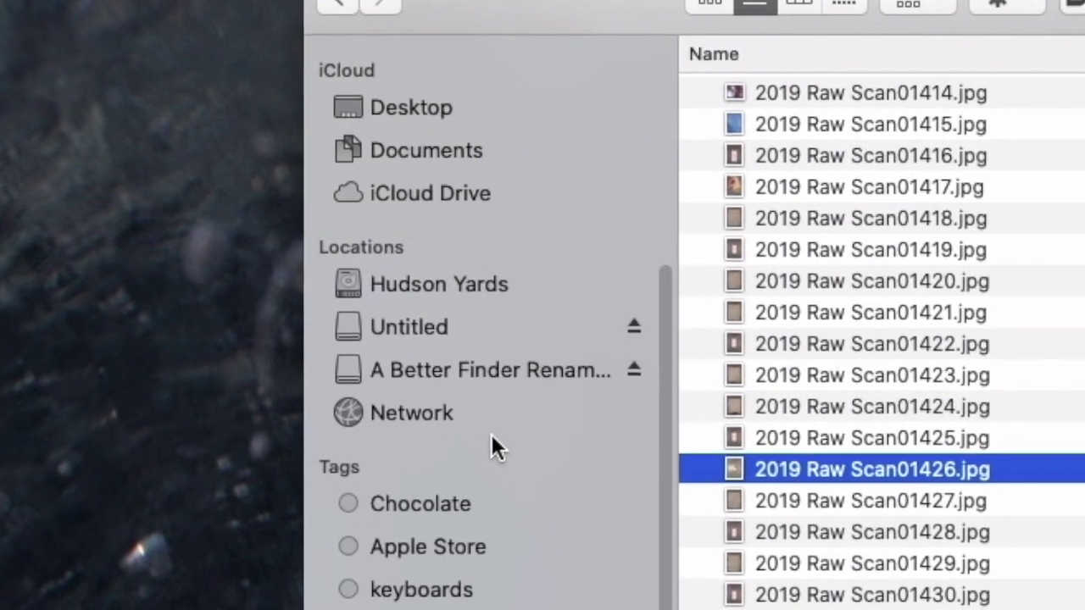
scroll(496, 441, down, 5)
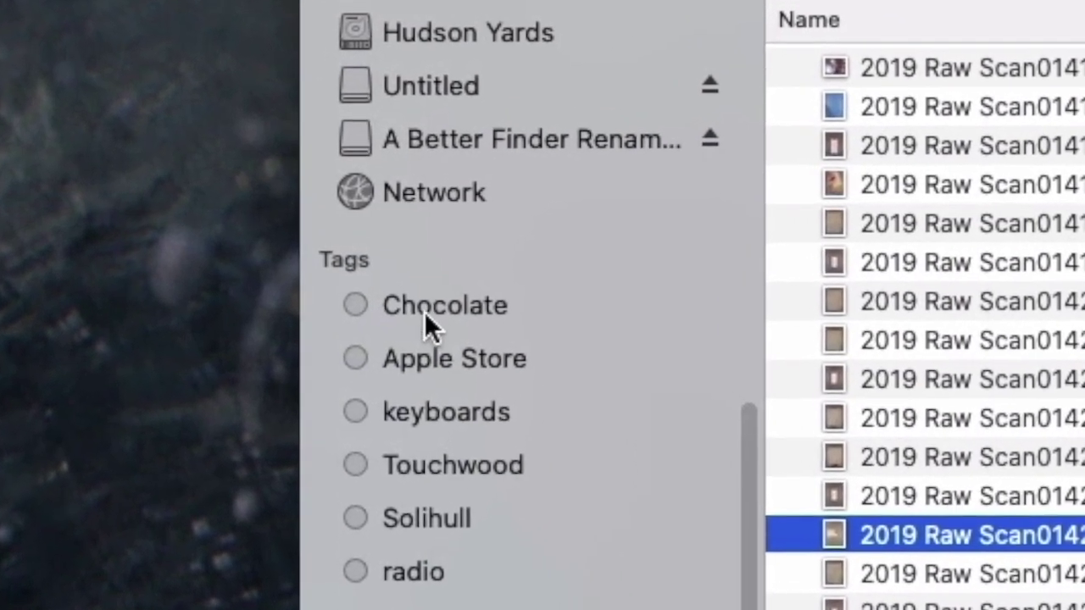
click(437, 305)
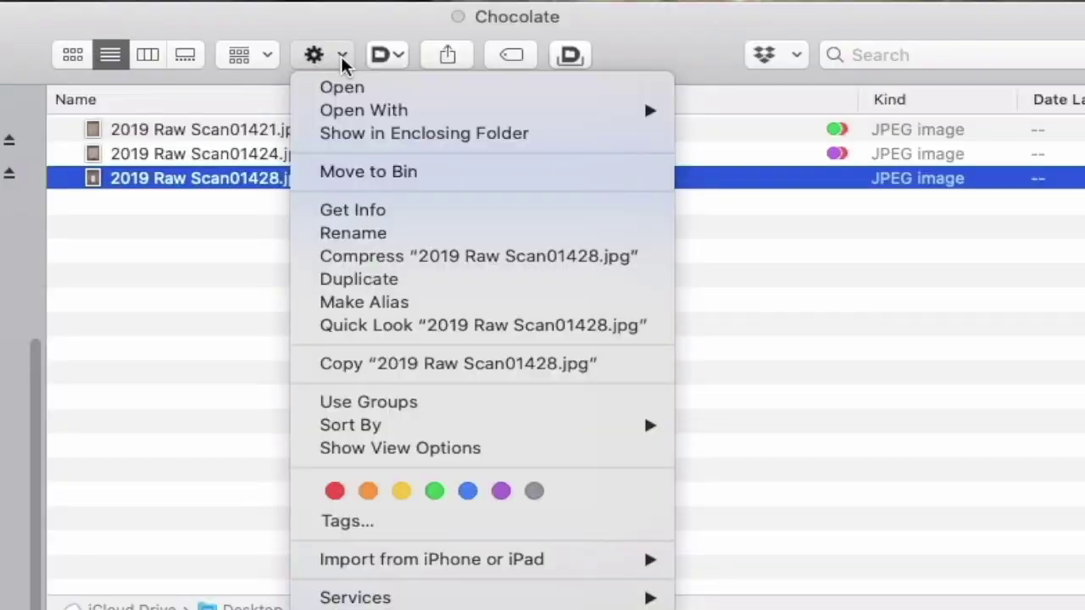
click(597, 138)
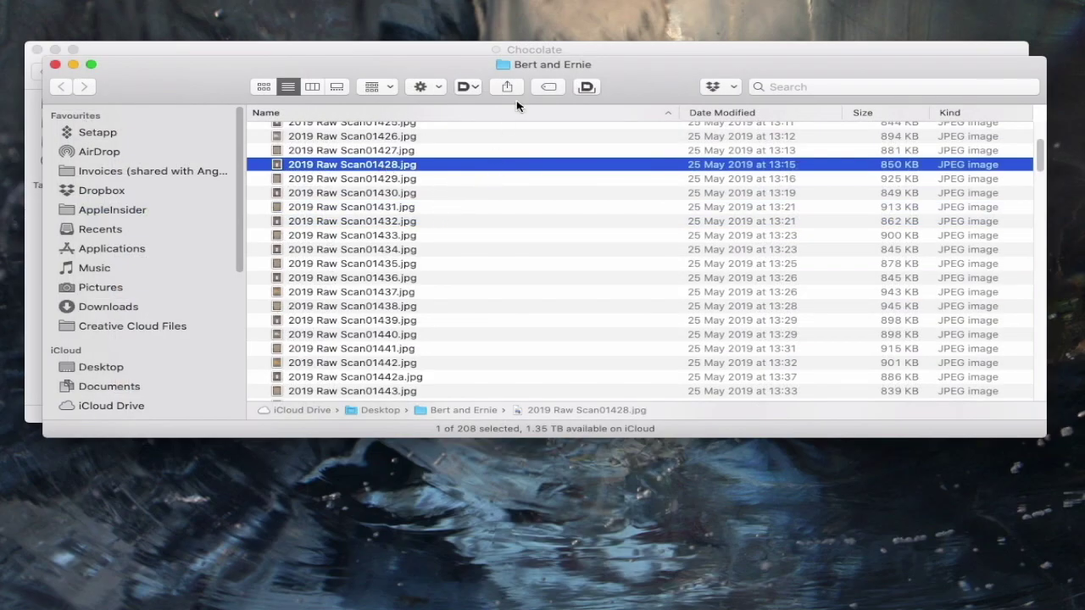
click(55, 66)
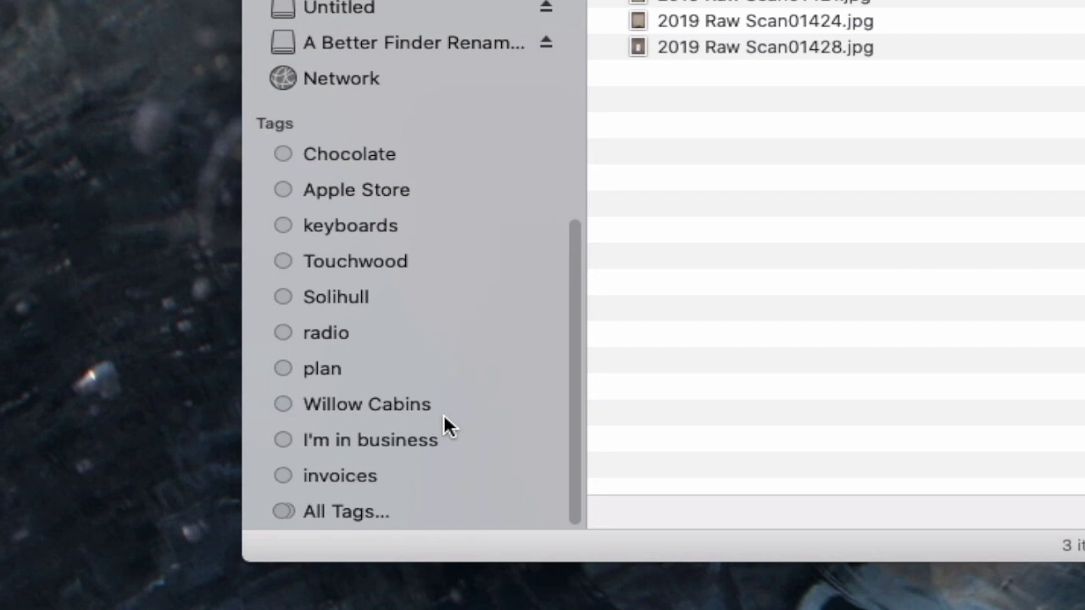
Show the All Tags list and scroll down through it to Red
click(345, 512)
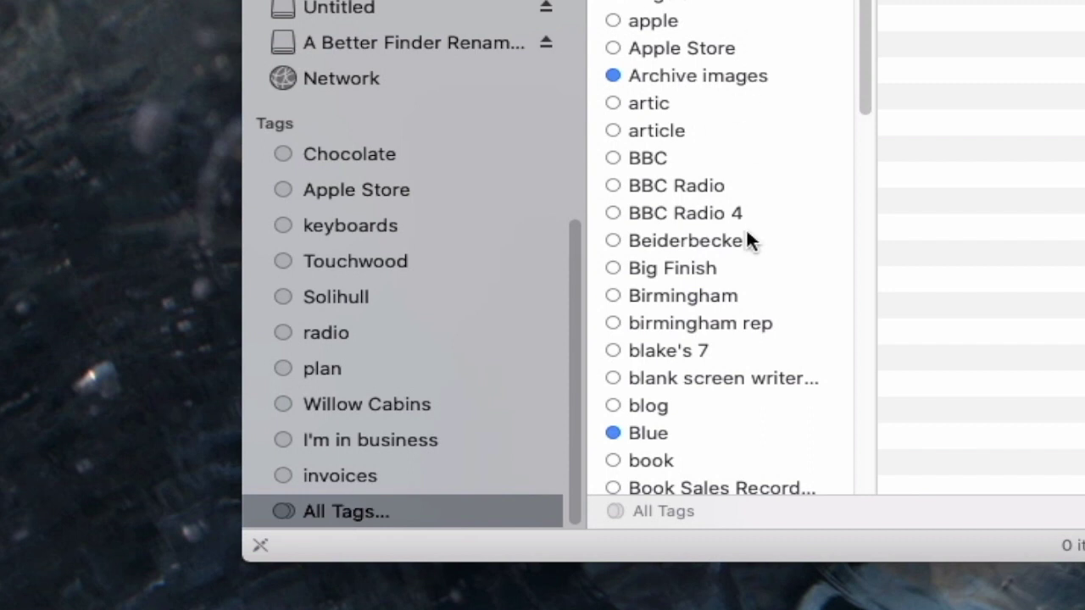
scroll(746, 238, down, 10)
scroll(746, 237, down, 15)
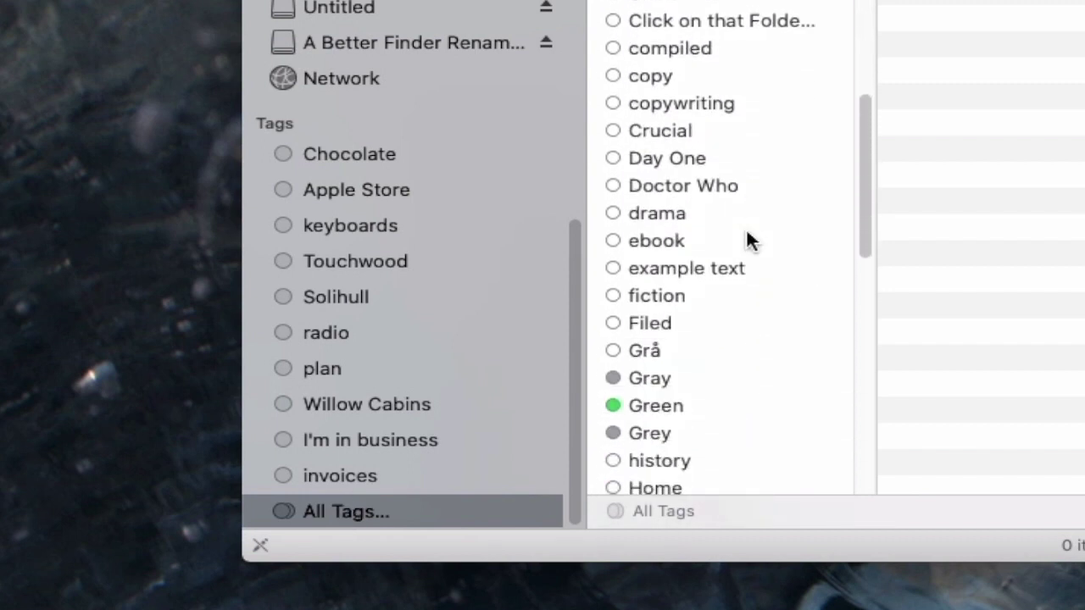
scroll(746, 238, down, 8)
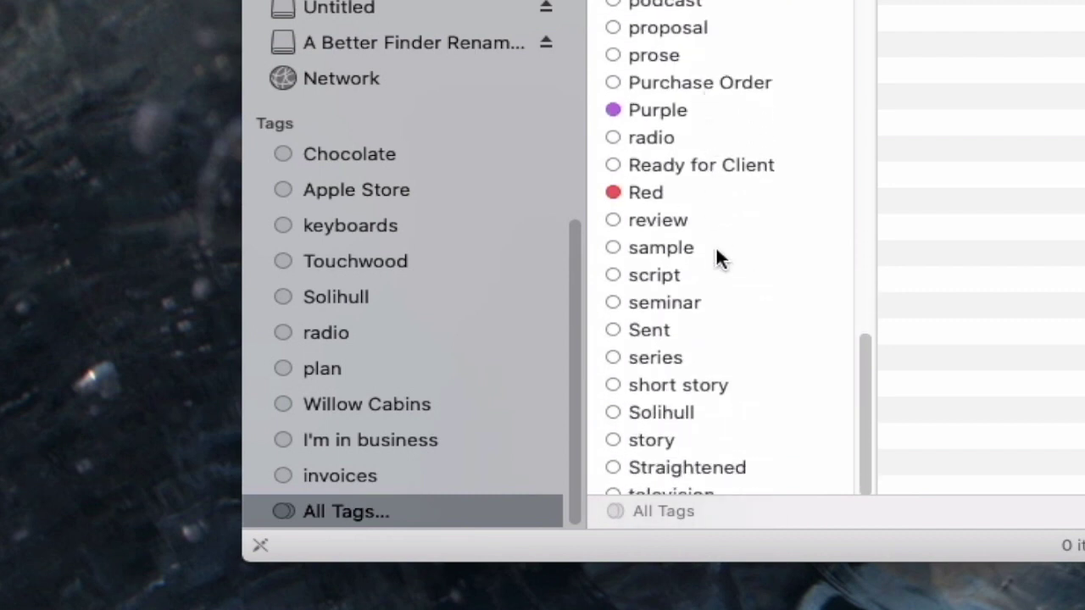
Show the 67 Red-tagged files in List view and browse down to the wg_ images
double_click(754, 193)
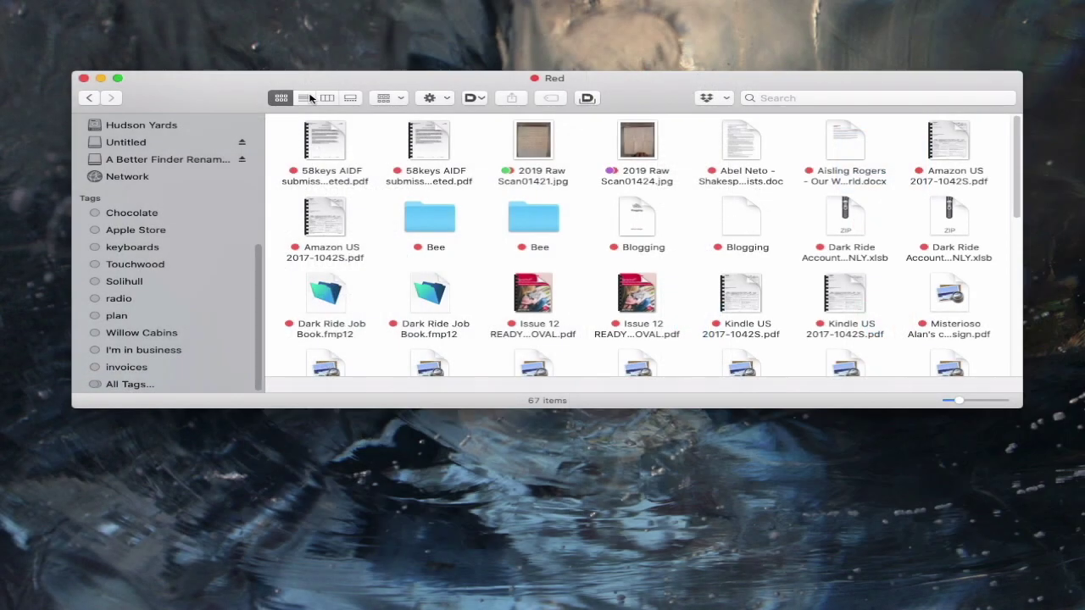
click(304, 98)
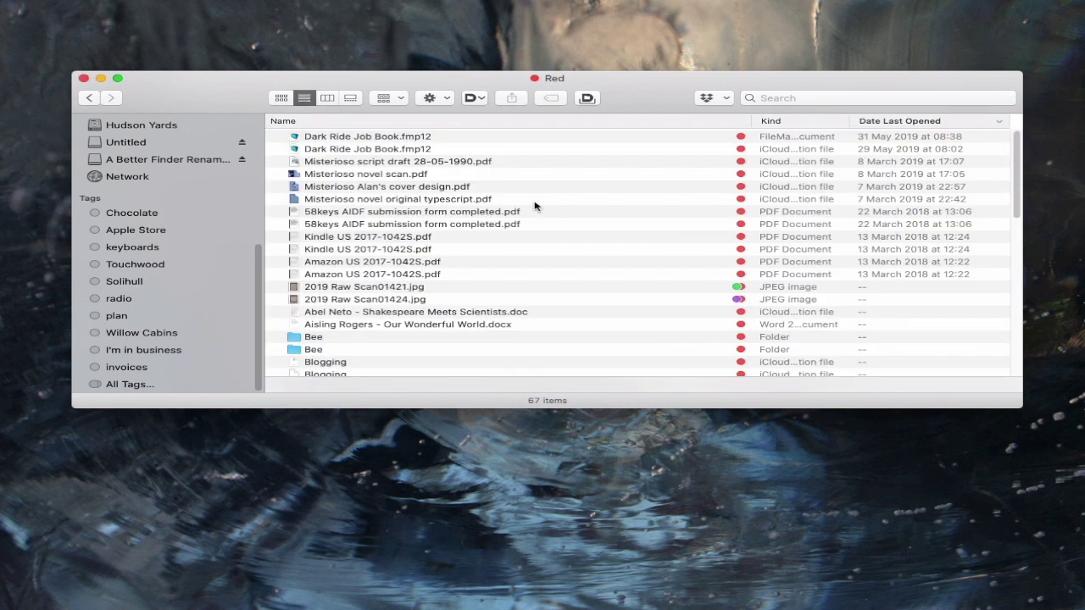
scroll(579, 253, down, 10)
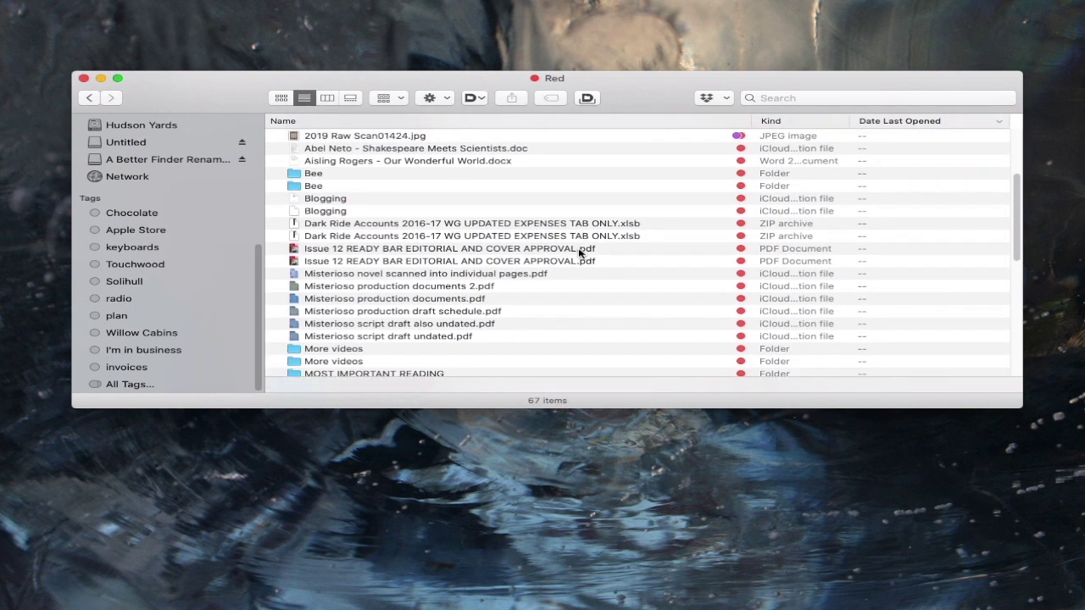
scroll(579, 252, down, 10)
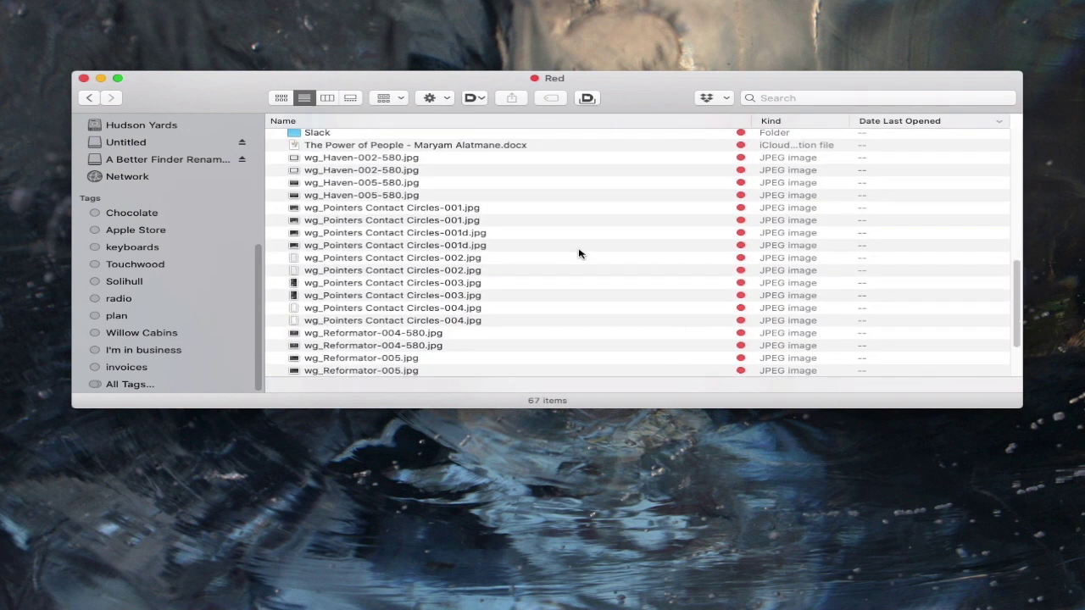
scroll(579, 252, down, 3)
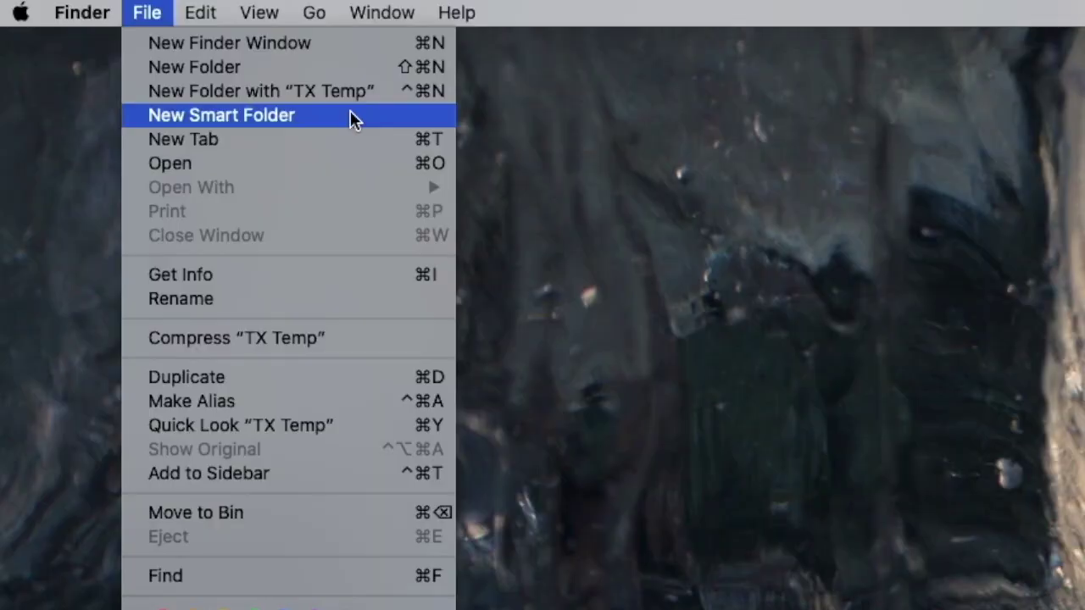
Create a New Smart Folder with a Name matches rule and view its attribute choices
click(350, 114)
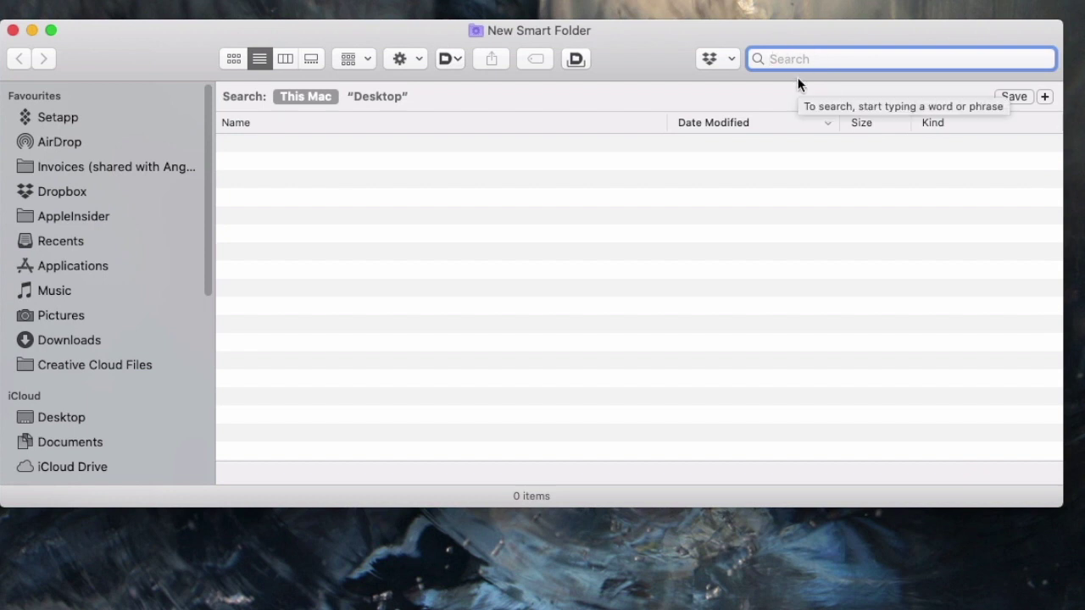
click(1046, 96)
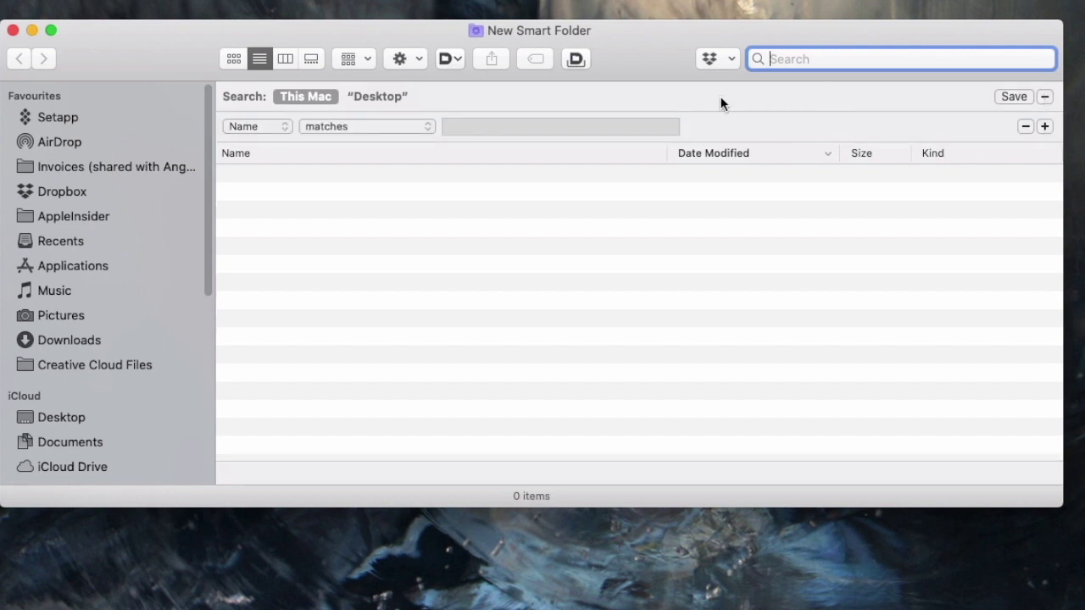
click(282, 125)
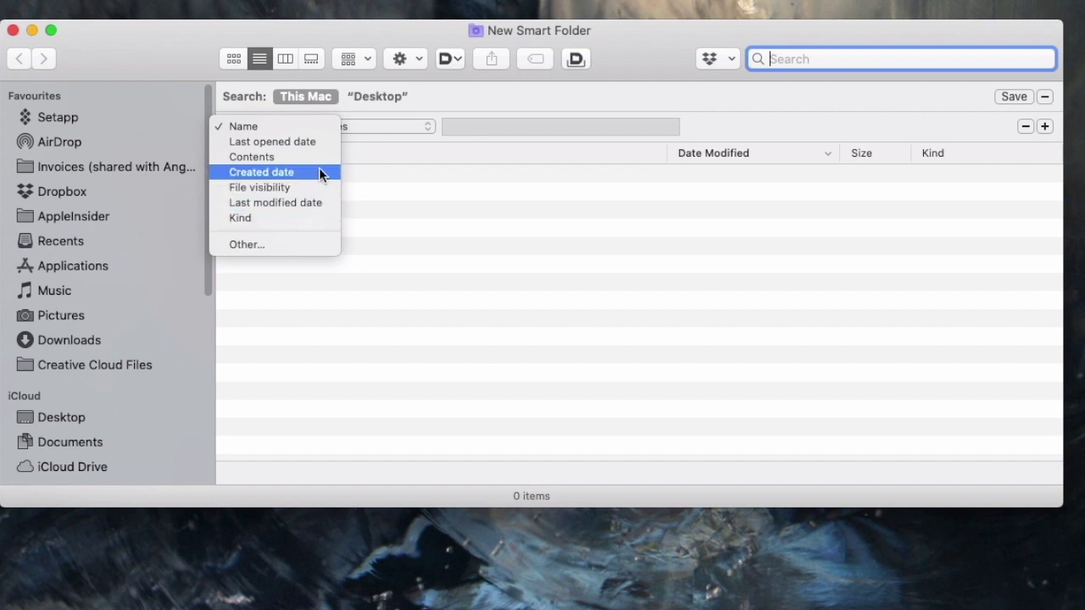
Switch the rule's attribute from Name to Tags, found by searching 'tag'
click(295, 243)
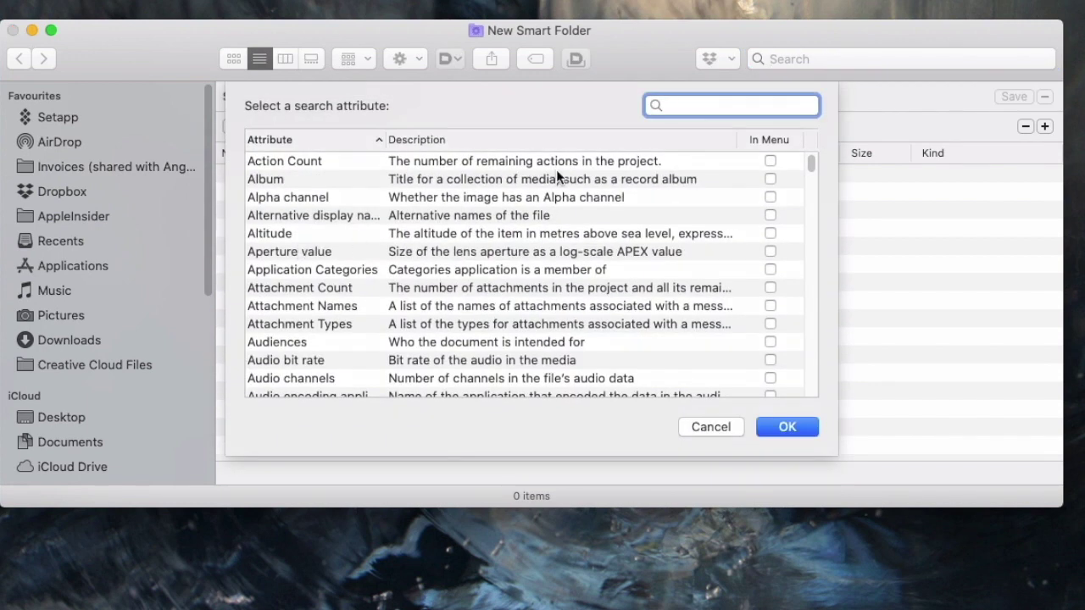
text(tag)
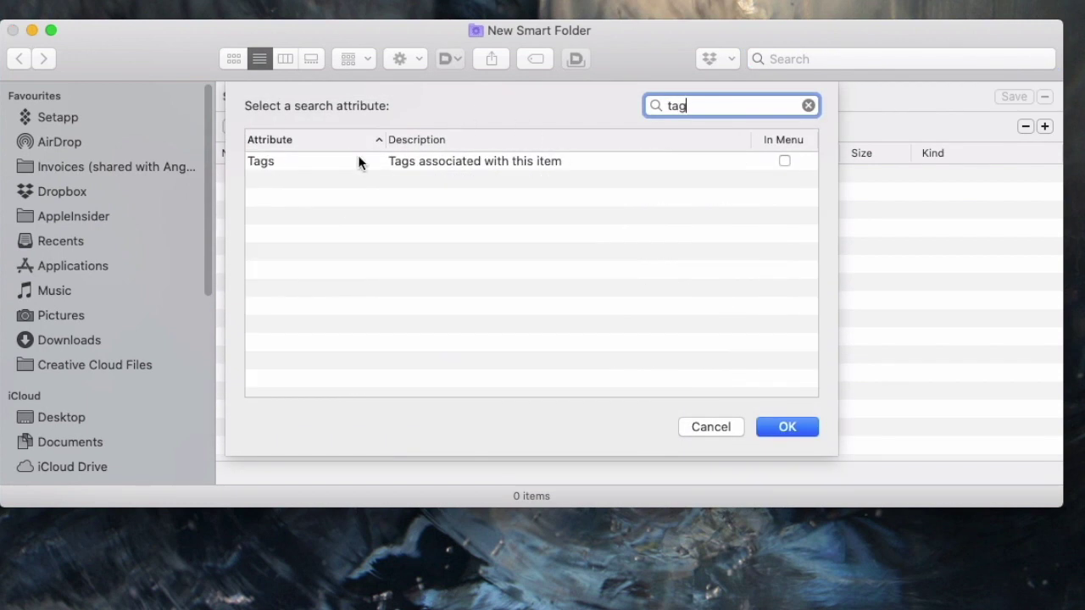
click(357, 161)
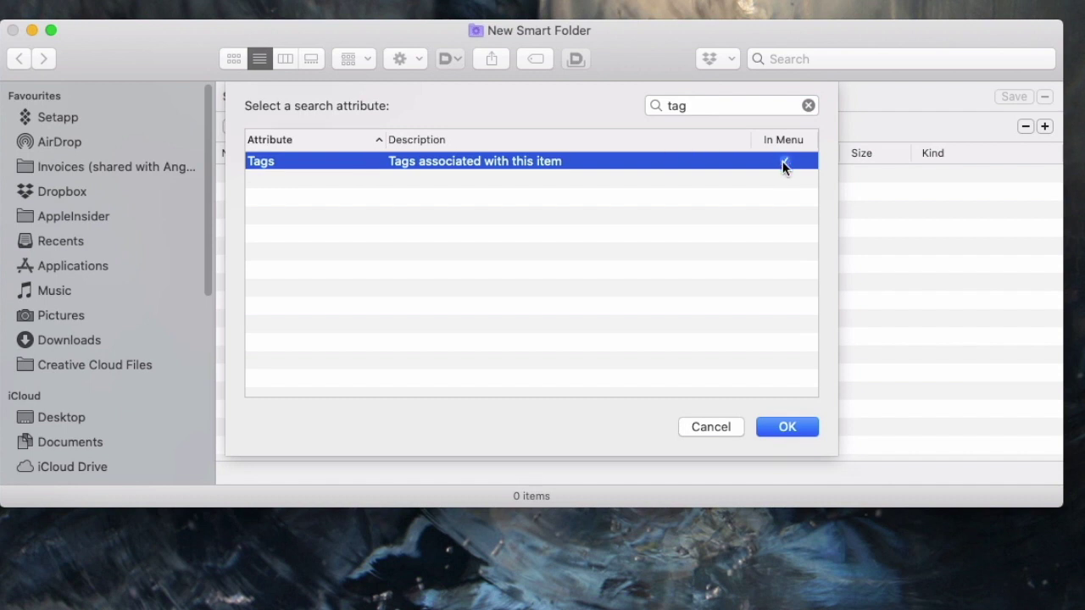
click(786, 427)
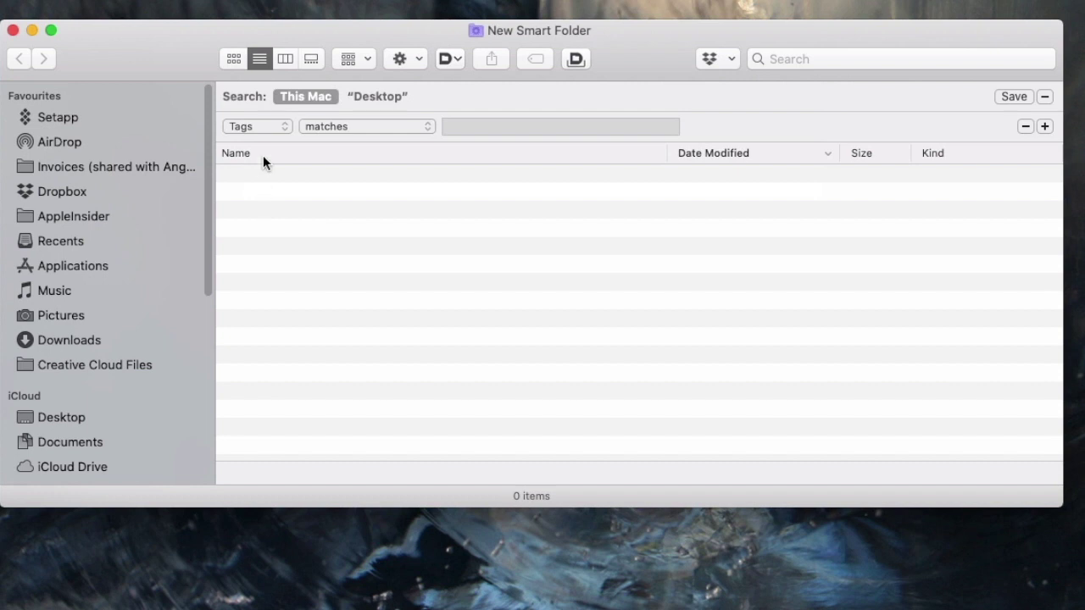
Set the first rule to Tags contains Red
click(284, 129)
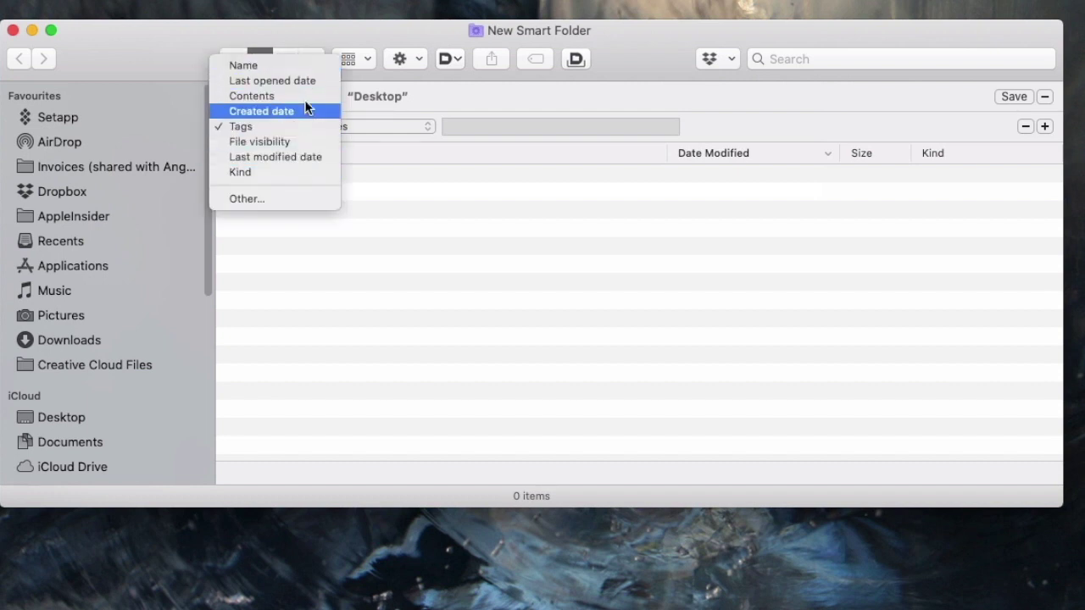
click(422, 165)
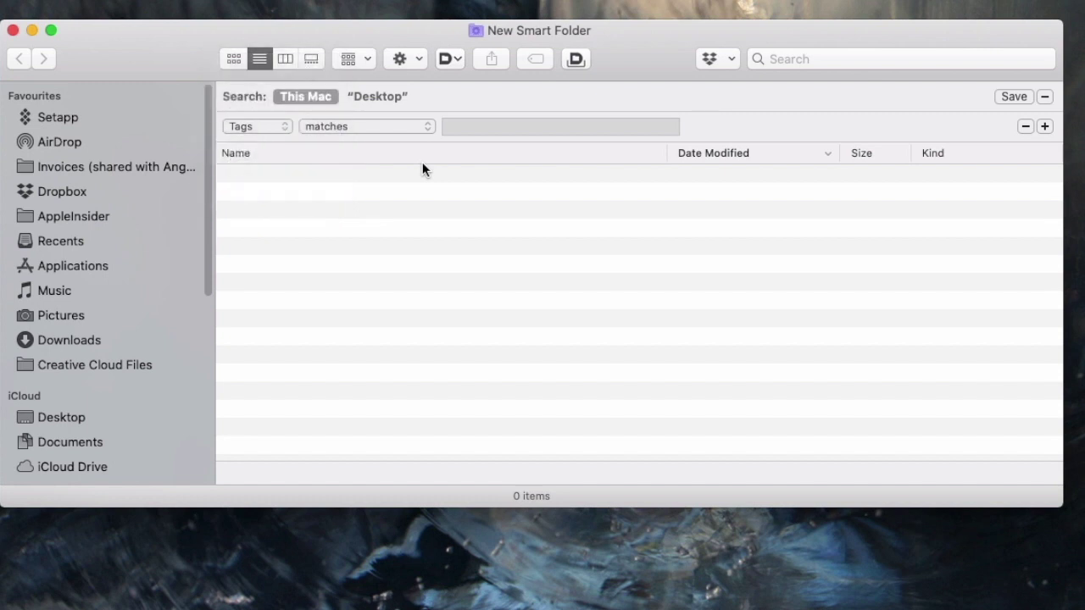
click(378, 125)
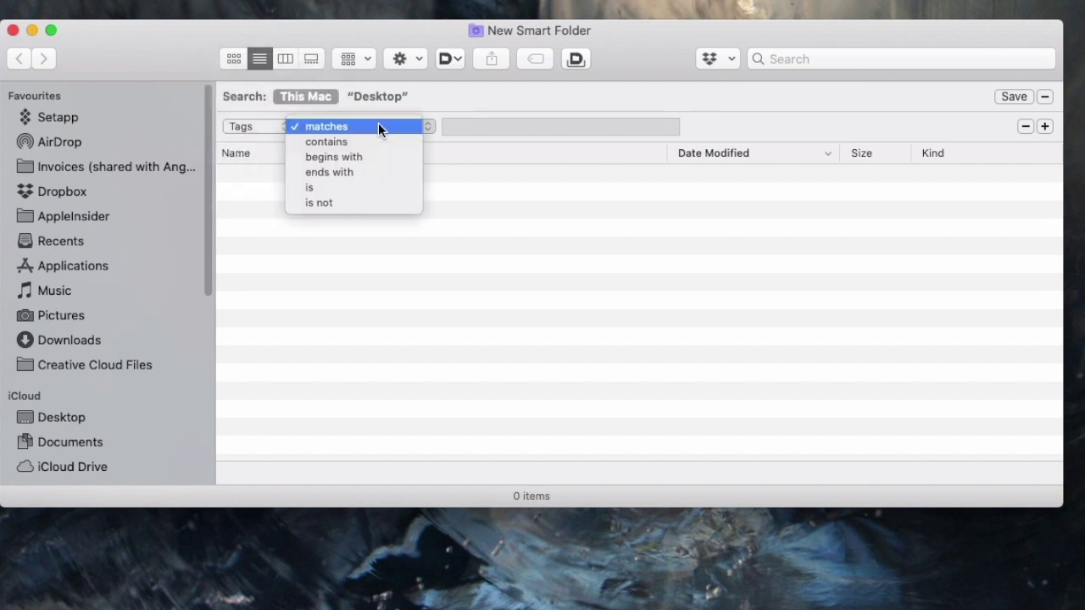
click(360, 140)
click(464, 125)
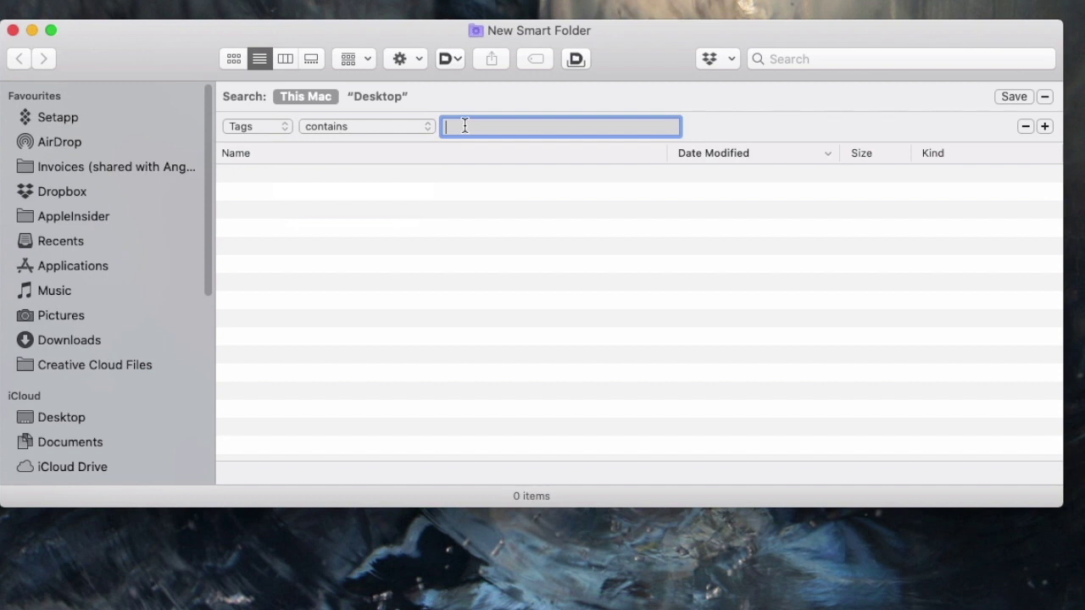
text(Red)
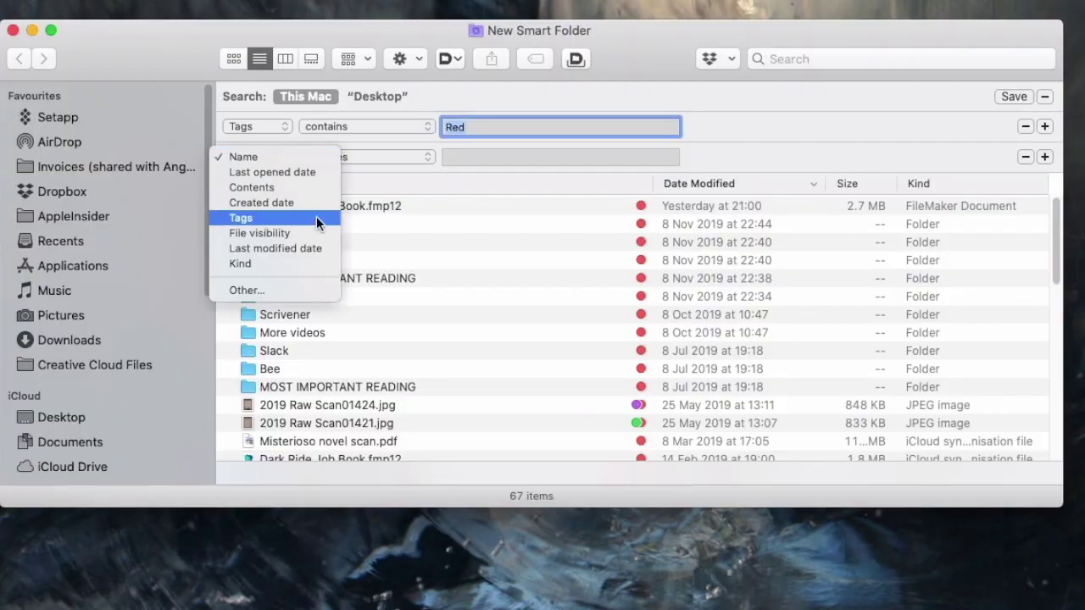
Set the second rule to Tags contains
click(316, 218)
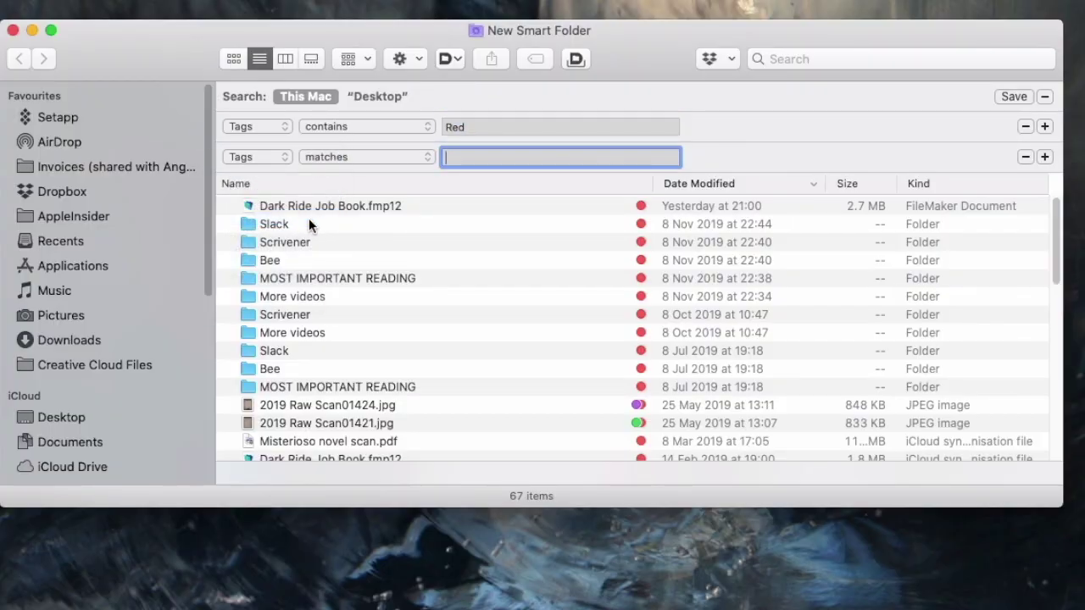
click(358, 157)
click(361, 169)
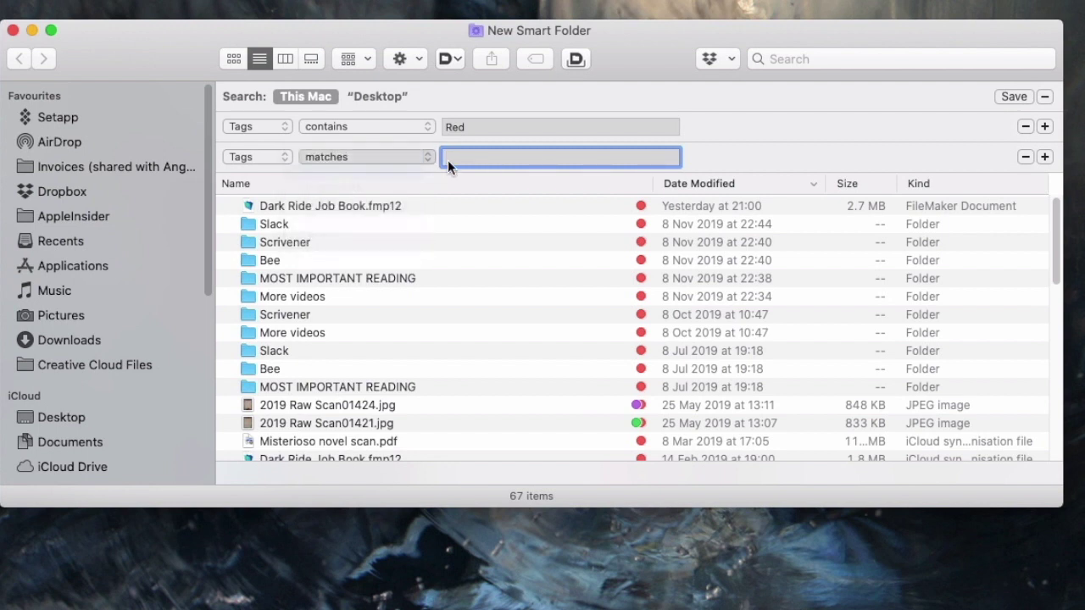
Enter Chocolate as the second rule's tag value
text(Chocolate)
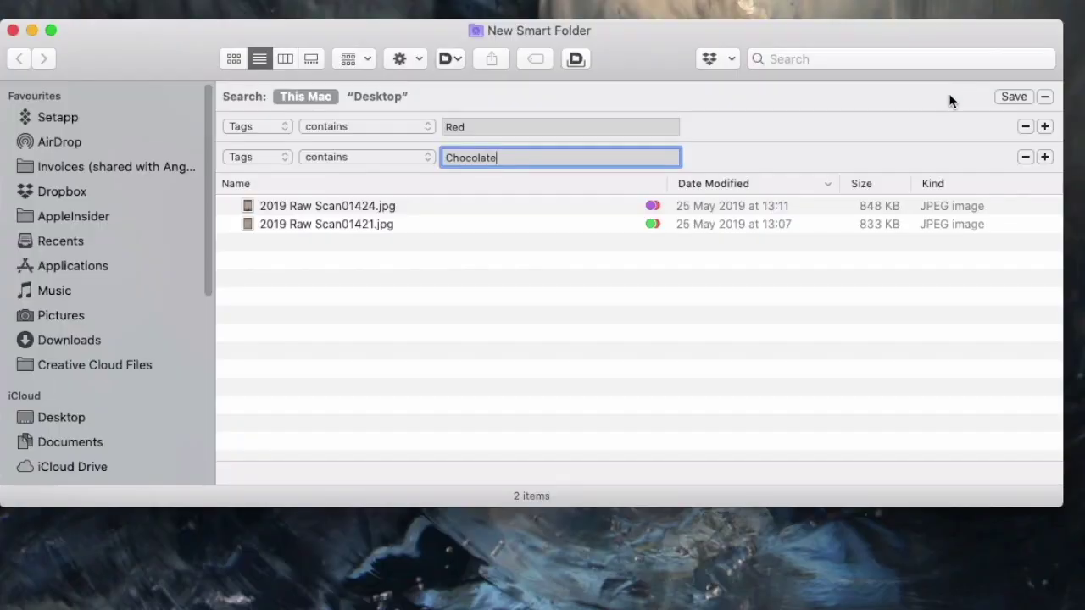
Save the Red and Chocolate search as 'Red Choc' in the sidebar
click(1015, 96)
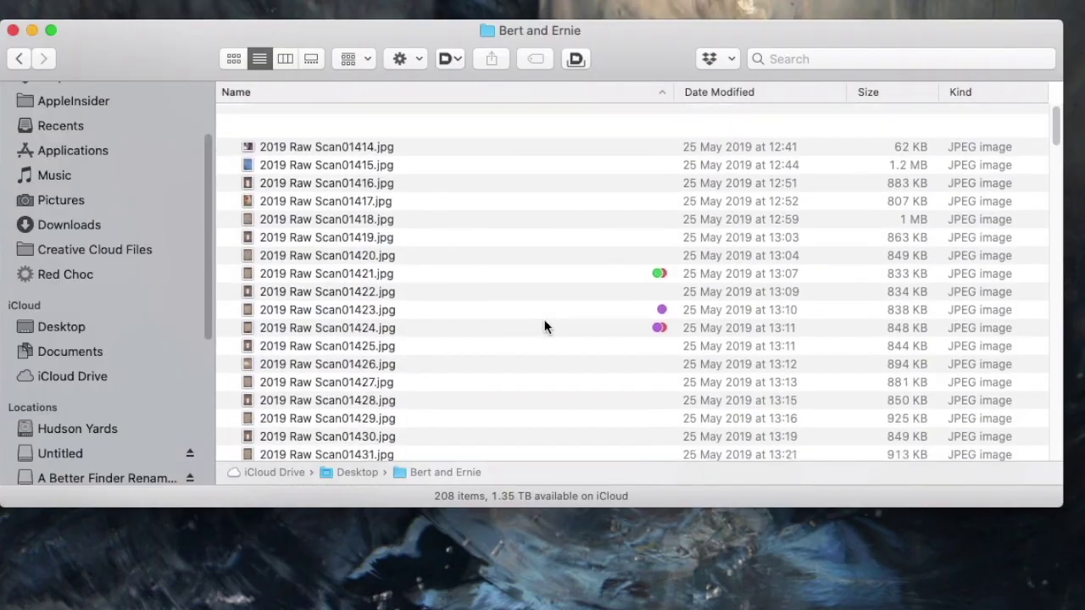
Open the Red Choc smart folder from the sidebar to show scans Scan01424 and Scan01421
scroll(545, 326, down, 20)
scroll(545, 327, up, 8)
scroll(545, 326, up, 10)
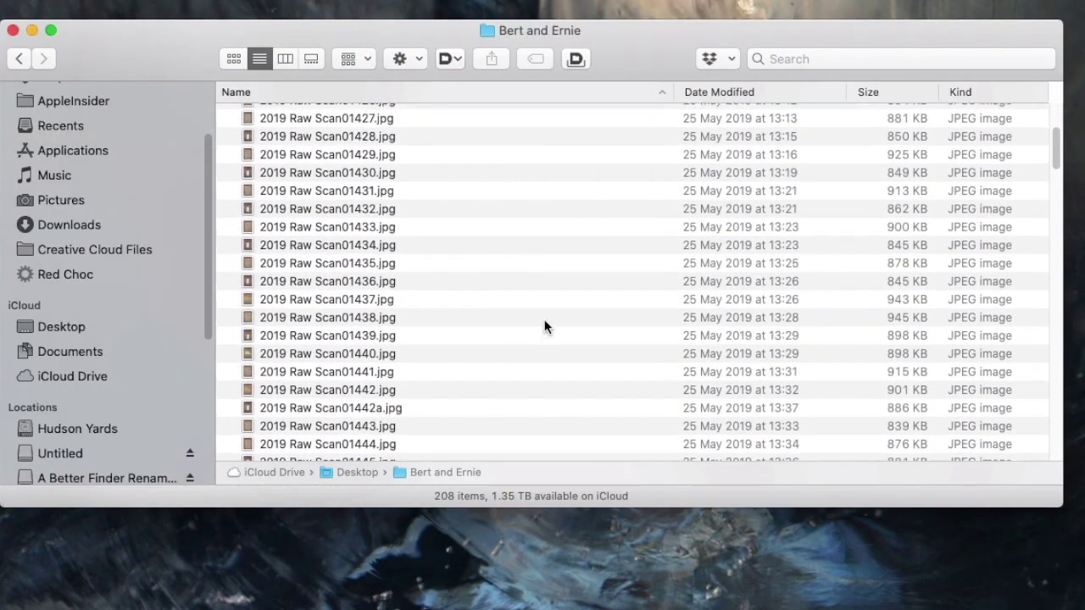
click(78, 277)
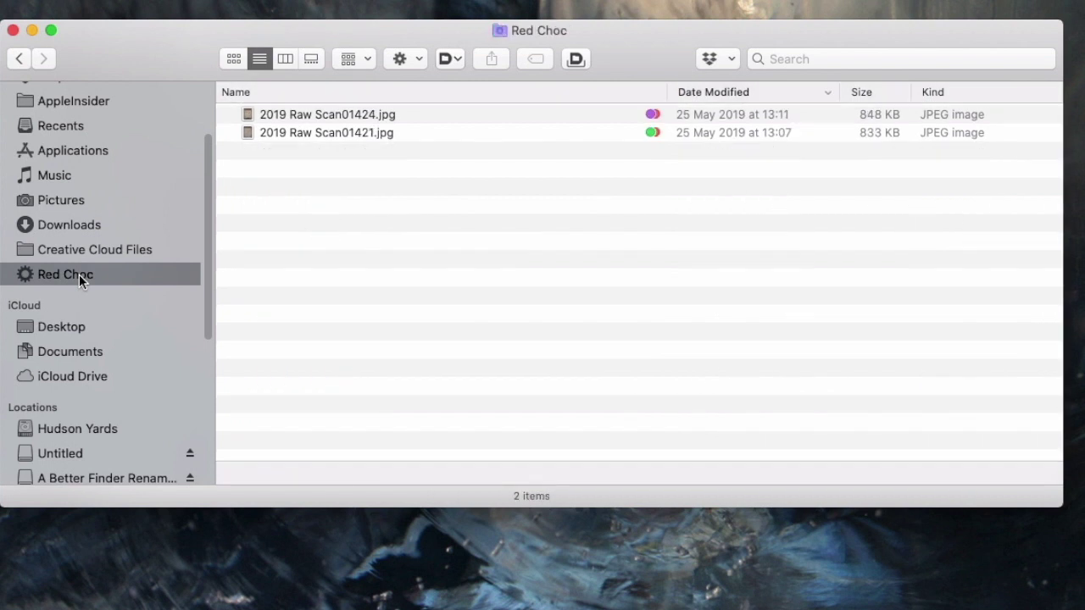